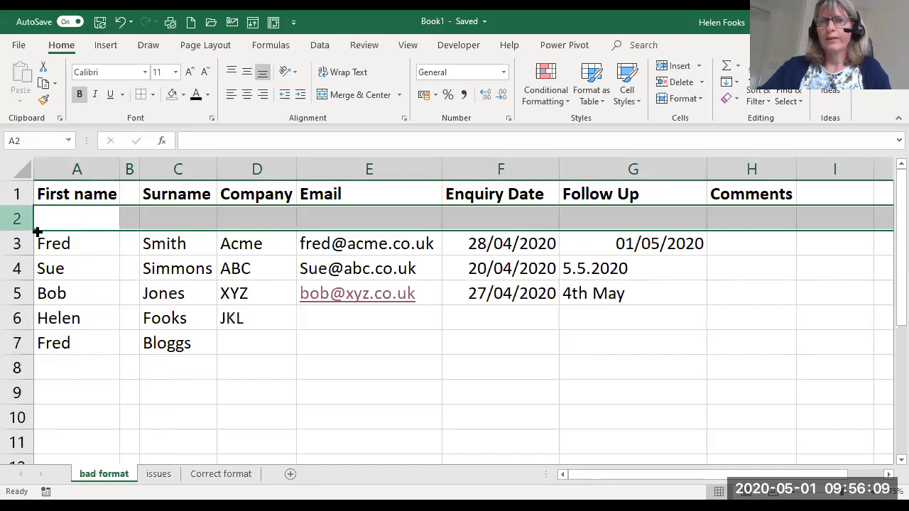
# - Select the contiguous data region around cell E4 to check how far the list extends
pyautogui.click(192, 267)
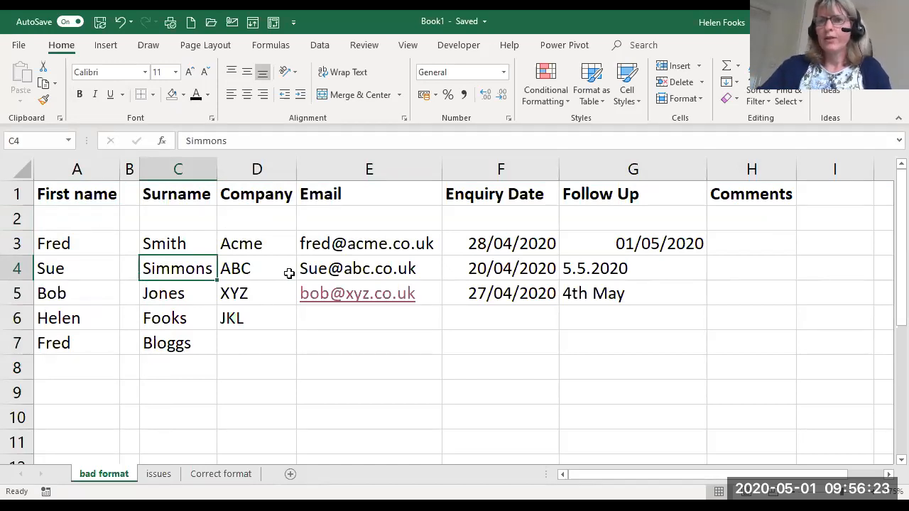
pyautogui.click(353, 270)
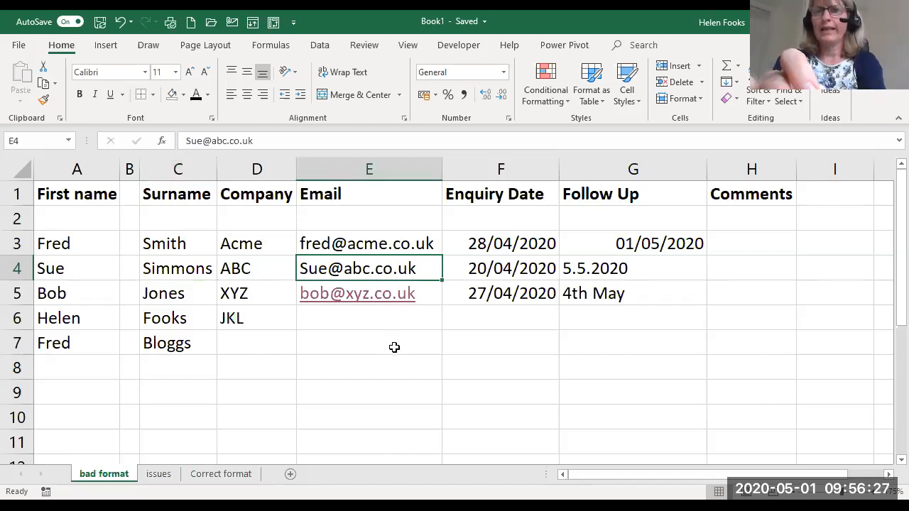
pyautogui.hotkey('ctrl', 'a')
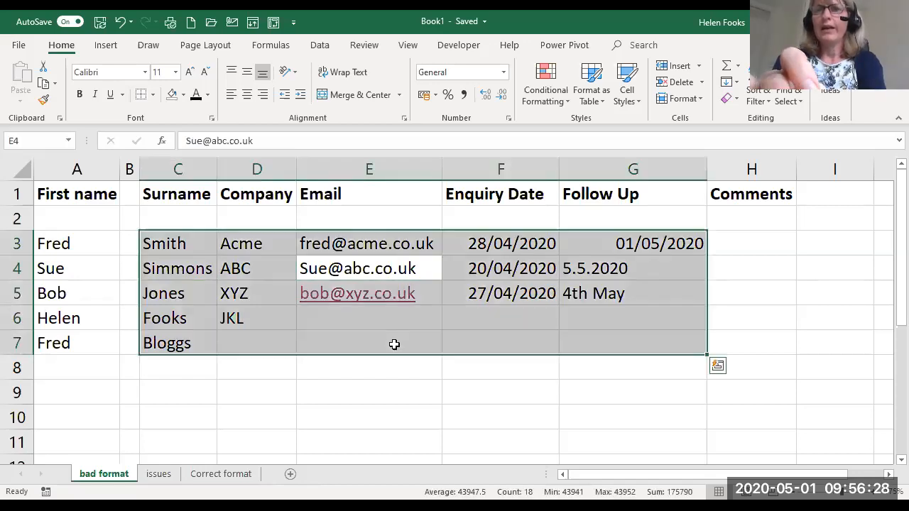
pyautogui.click(399, 400)
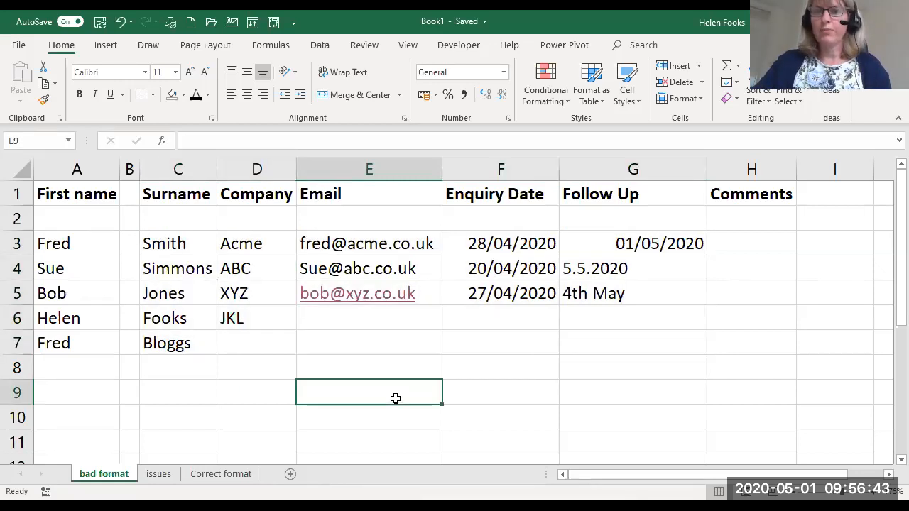
# - Delete the empty row 2 and the empty column B from the contact list
pyautogui.rightClick(17, 219)
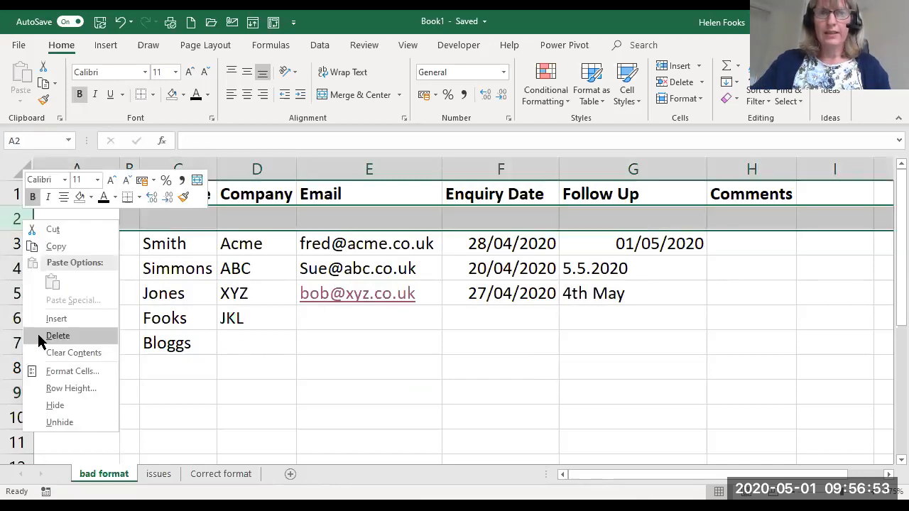
pyautogui.click(40, 341)
pyautogui.click(122, 302)
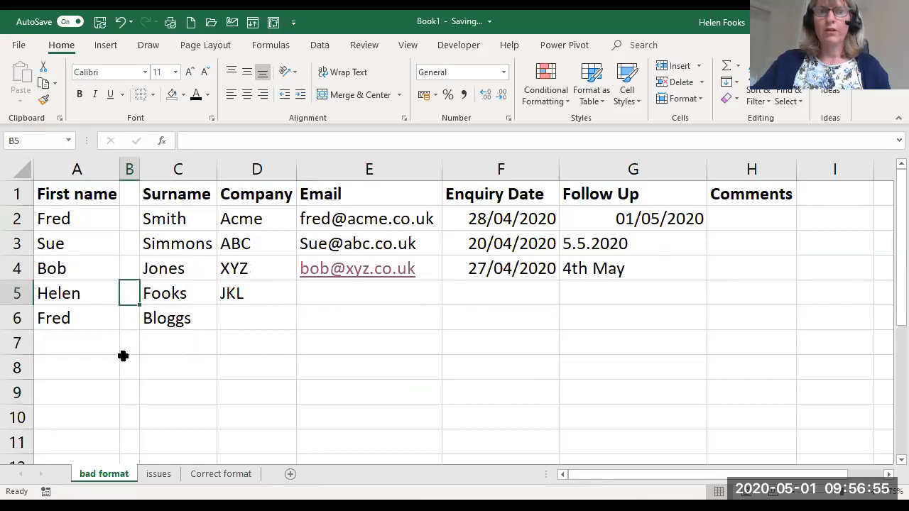
pyautogui.rightClick(130, 169)
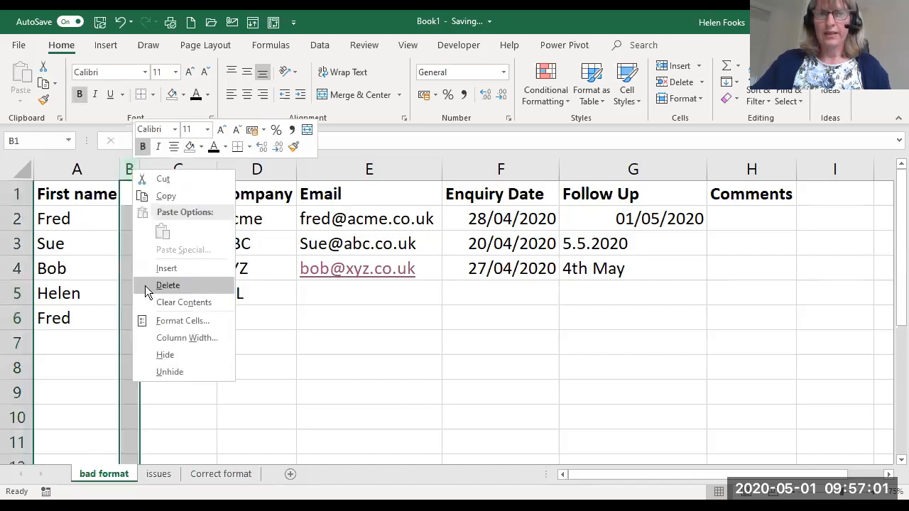
pyautogui.click(148, 287)
# - Select the whole data region around cell C3 to check that the list is contiguous
pyautogui.click(242, 243)
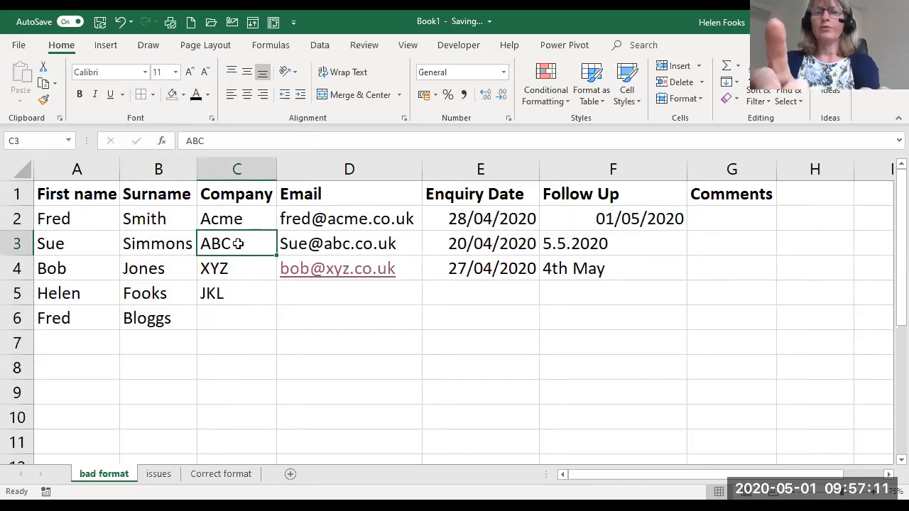
pyautogui.hotkey('ctrl', 'a')
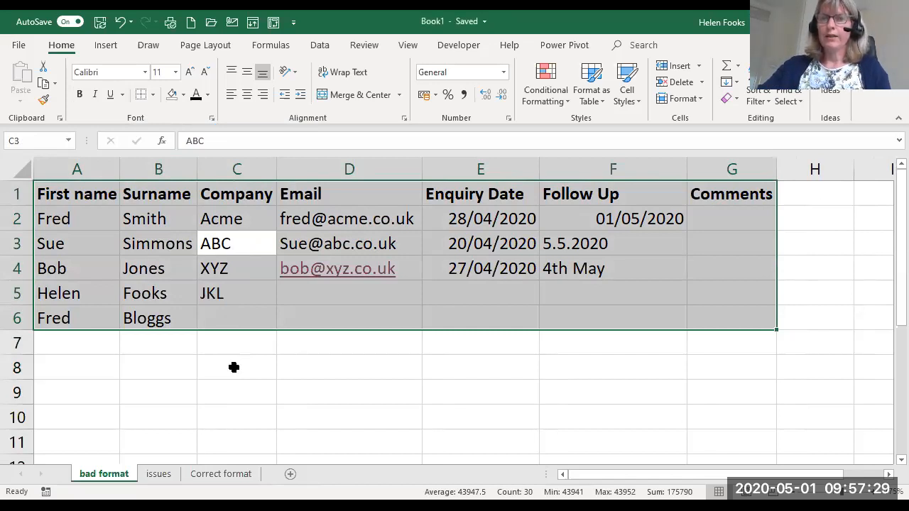
pyautogui.doubleClick(378, 363)
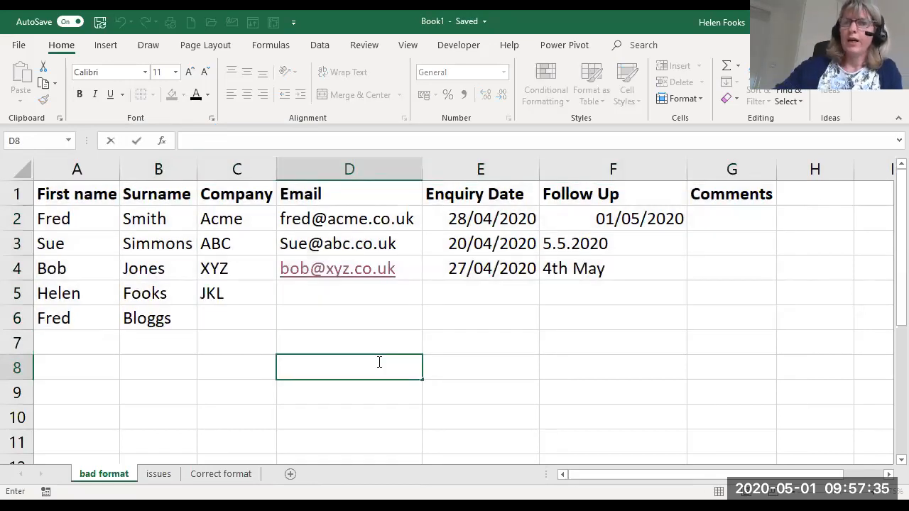
# - Examine the date entries in the Enquiry Date and Follow Up columns for consistent formatting
pyautogui.click(498, 194)
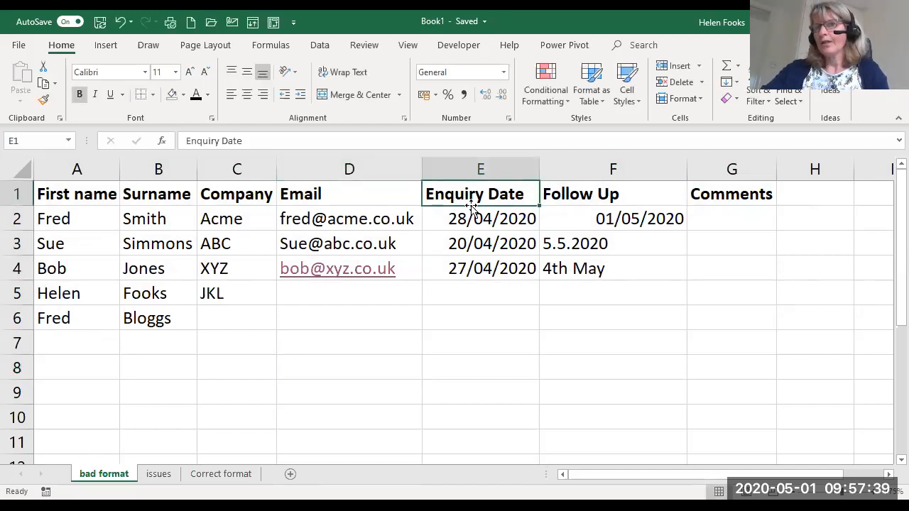
pyautogui.click(479, 167)
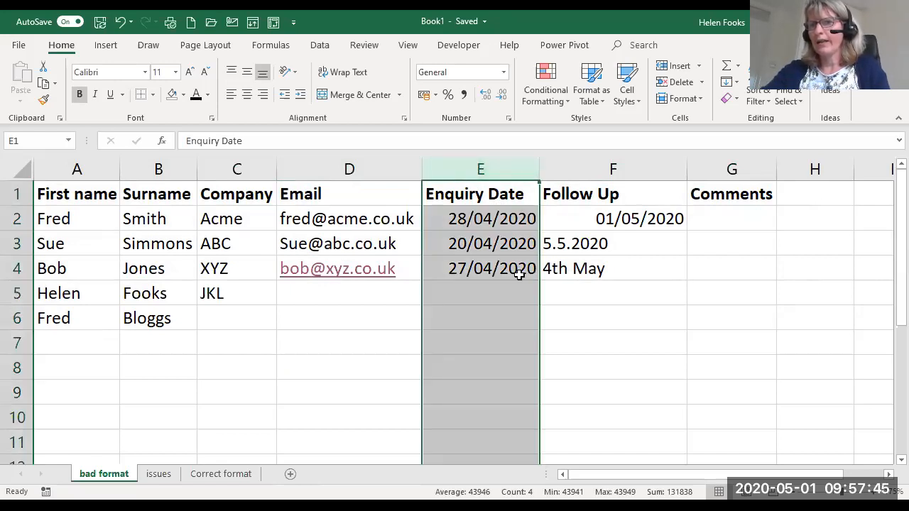
pyautogui.doubleClick(555, 298)
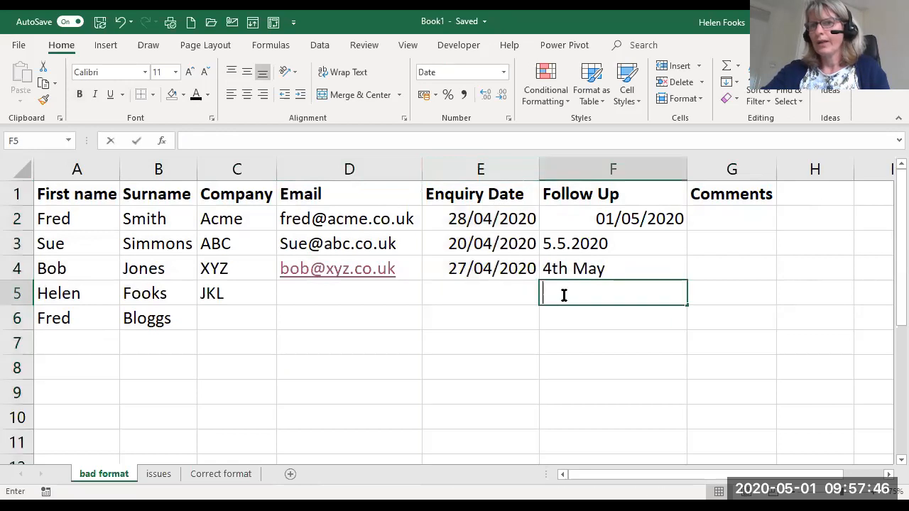
pyautogui.click(605, 166)
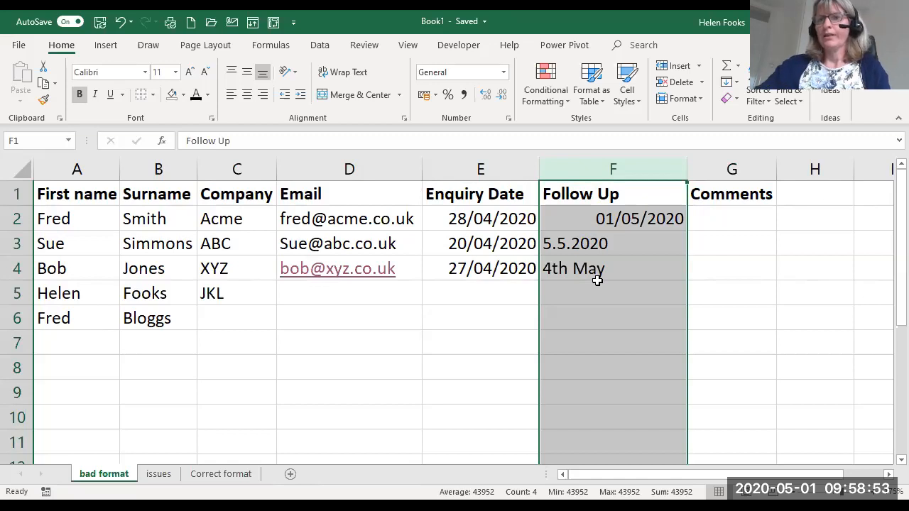
# - Replace the Follow Up entries in F3 and F4 with the dates 5/5/20 and 4/5/20
pyautogui.click(631, 243)
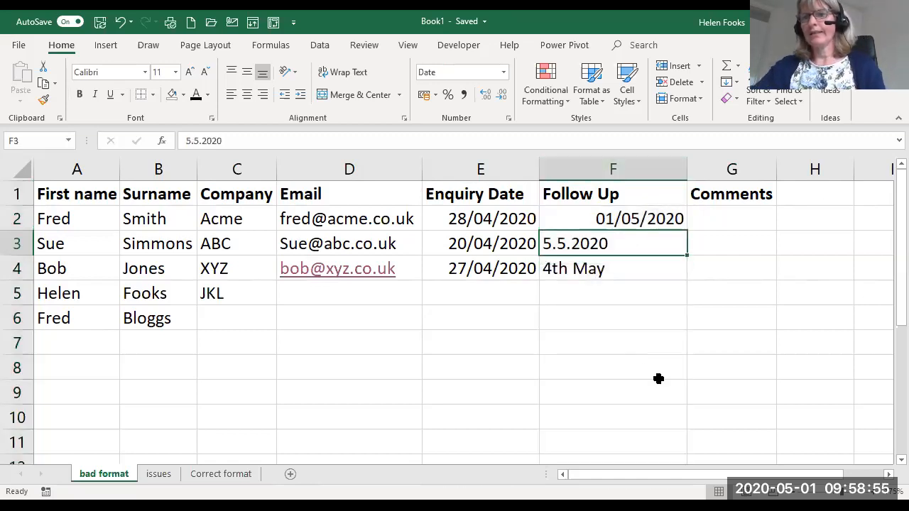
pyautogui.write('5/')
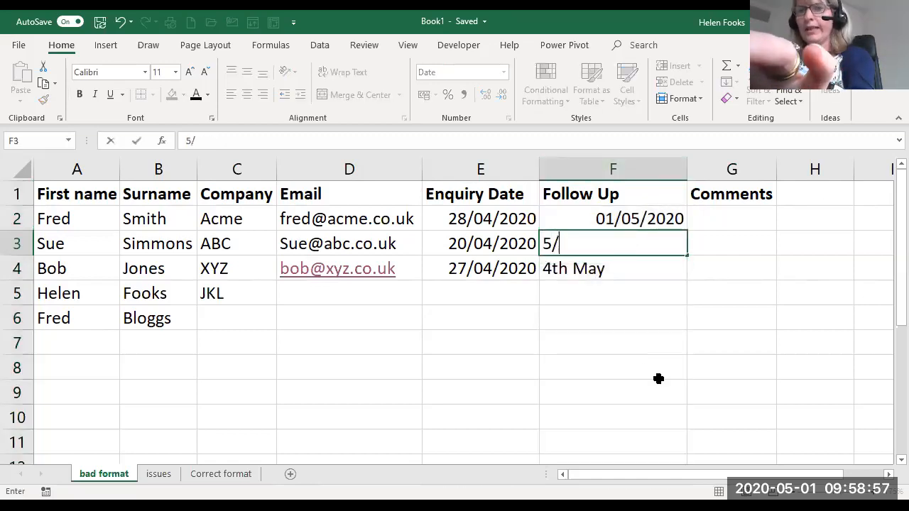
pyautogui.write('05/20')
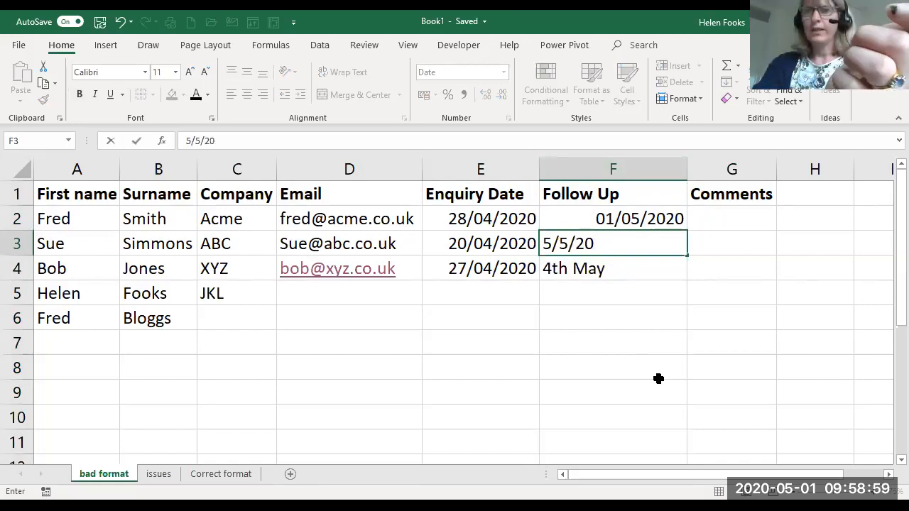
pyautogui.press('Return')
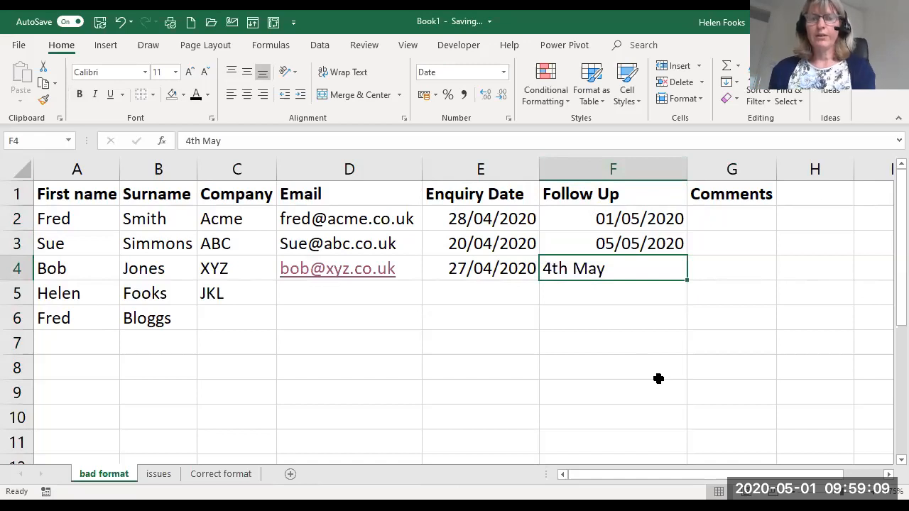
pyautogui.write('4')
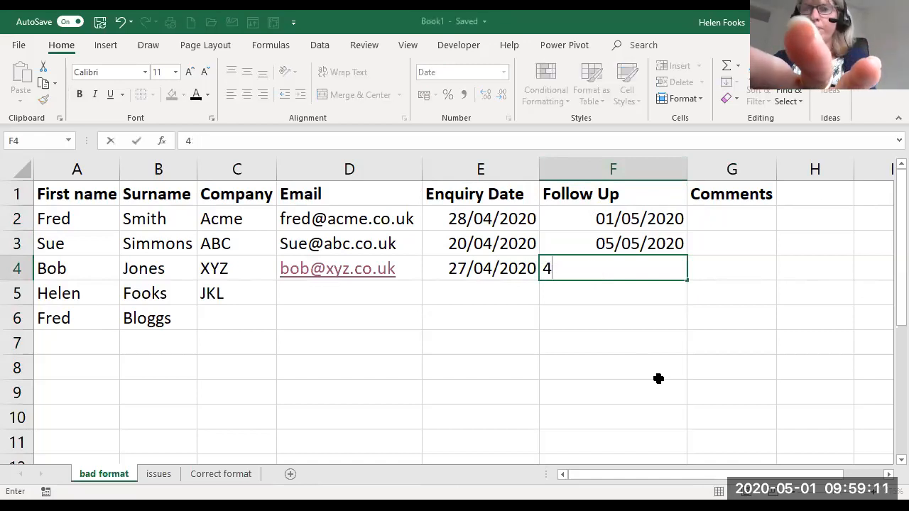
pyautogui.write('/5/20')
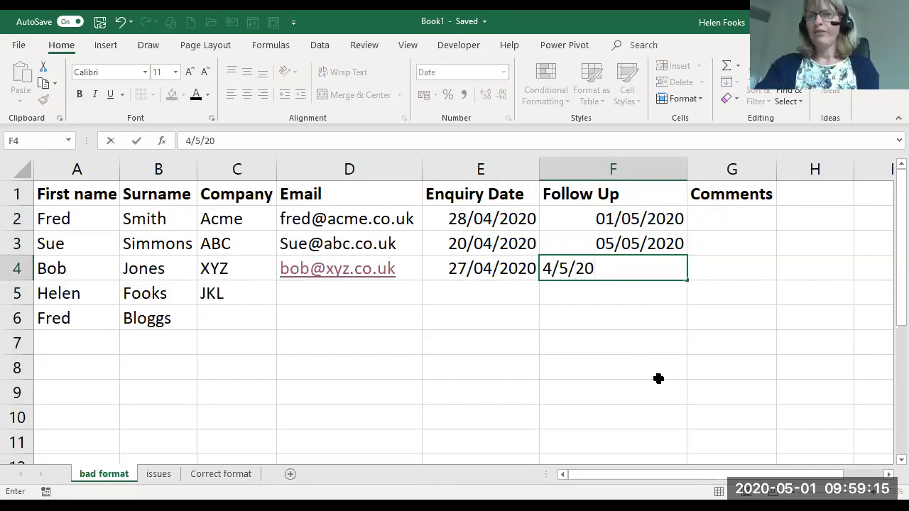
pyautogui.press('Return')
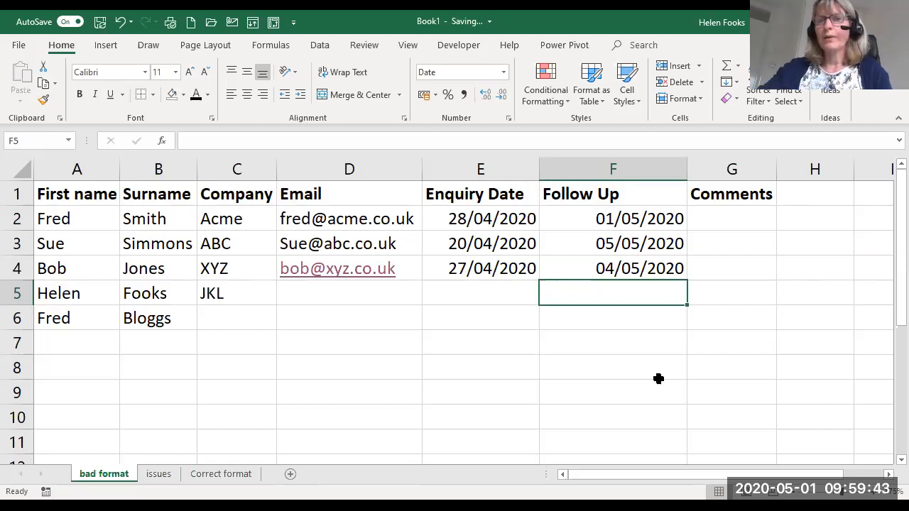
# - Format the range A1:G6 as a table with headers, using the blue banded style from the Medium group
pyautogui.click(474, 247)
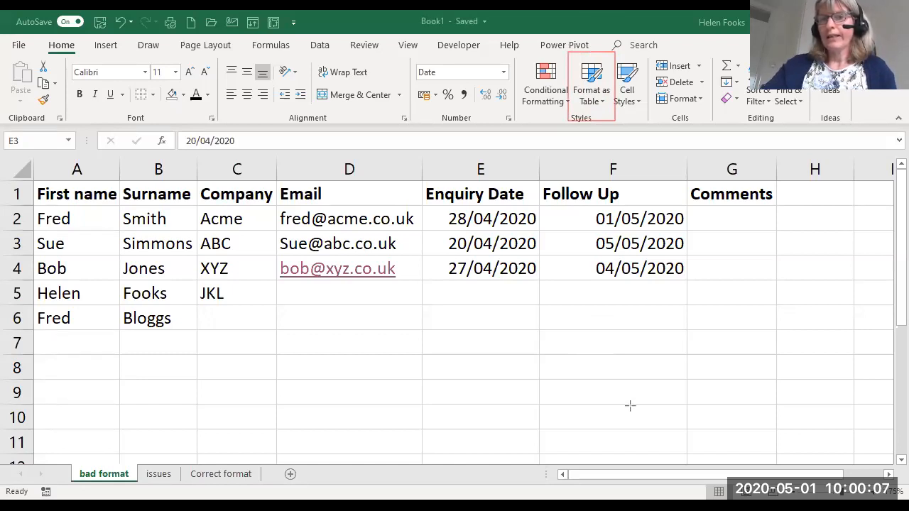
pyautogui.click(211, 242)
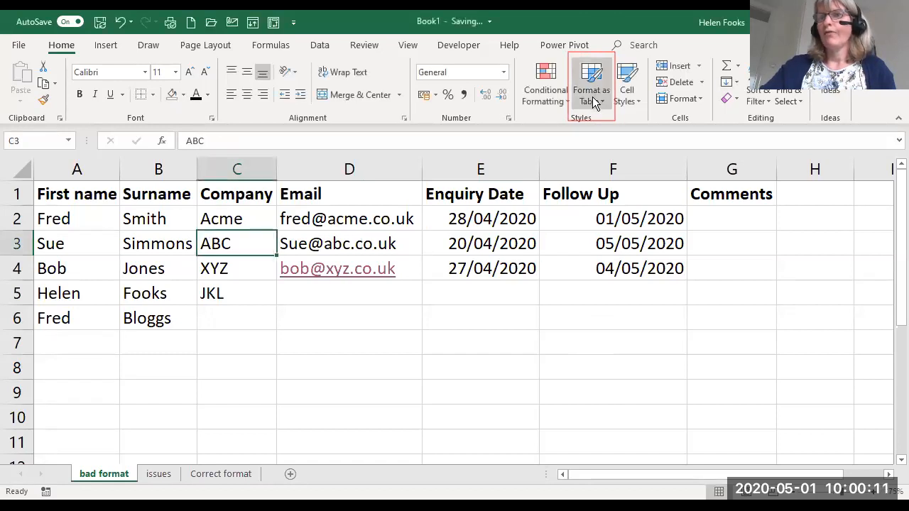
pyautogui.click(594, 103)
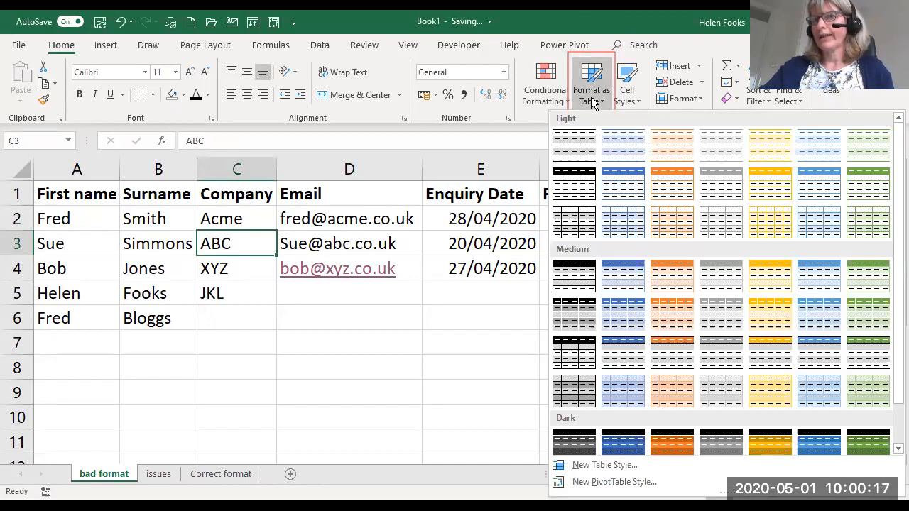
pyautogui.click(617, 285)
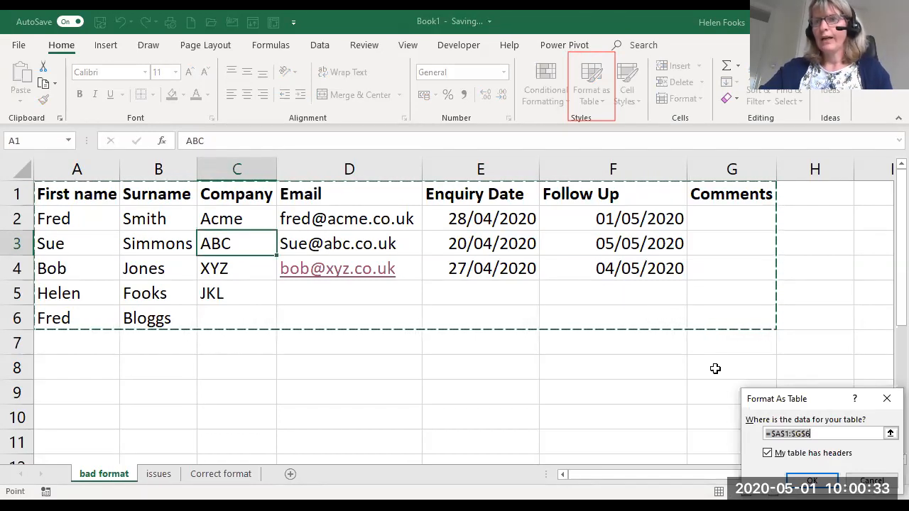
pyautogui.moveTo(781, 399); pyautogui.dragTo(366, 147)
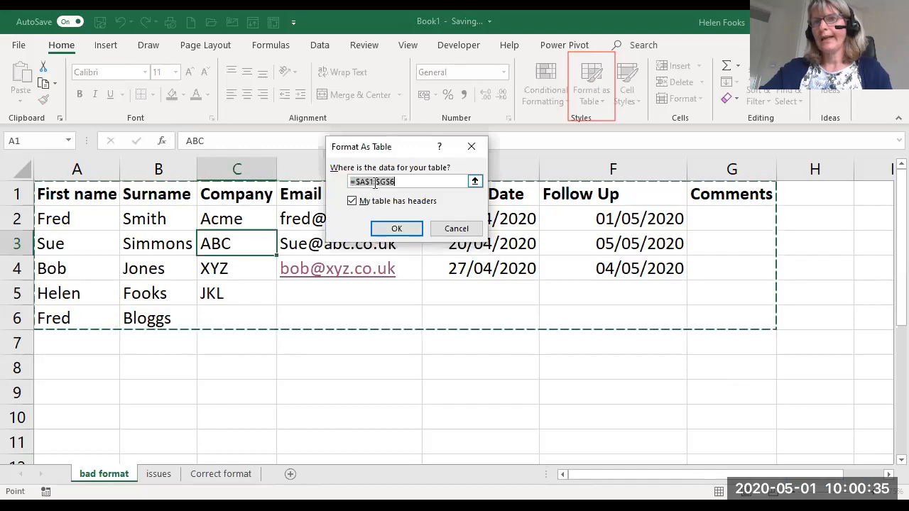
pyautogui.click(351, 201)
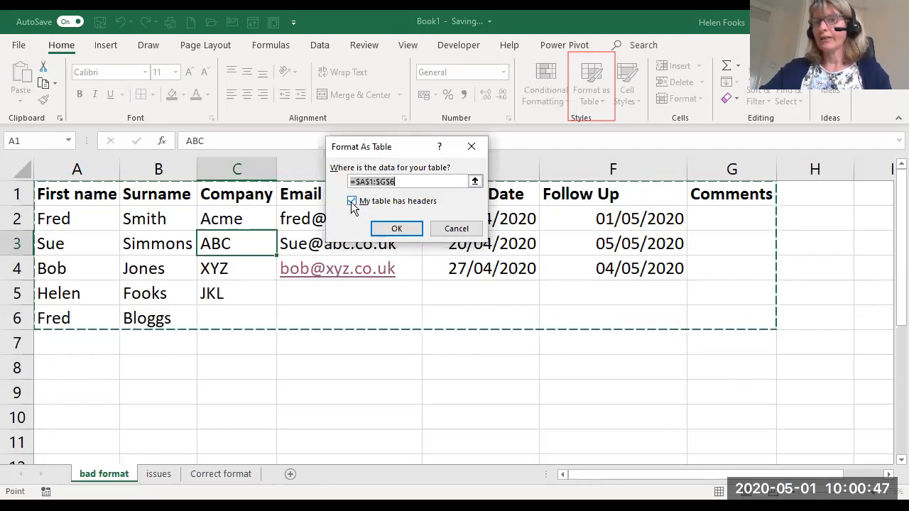
pyautogui.click(398, 231)
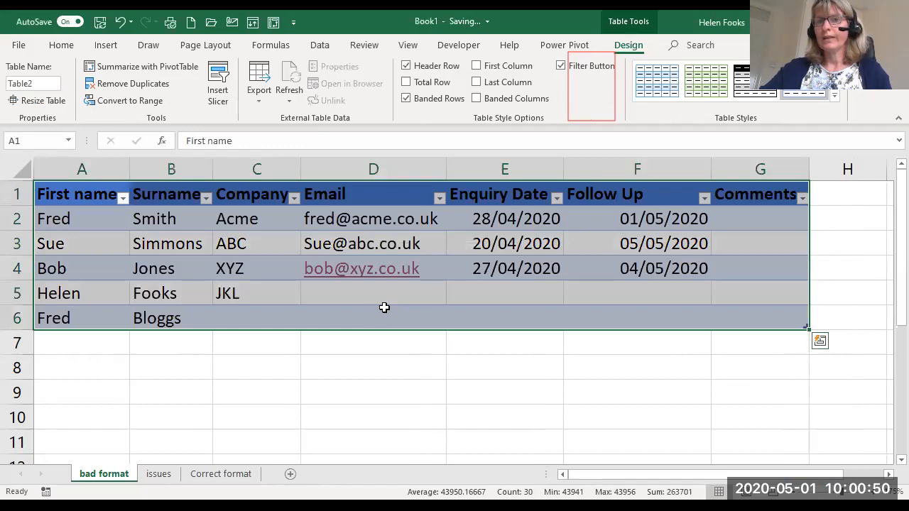
# - Examine the sort and filter options of the table's First name column
pyautogui.click(383, 307)
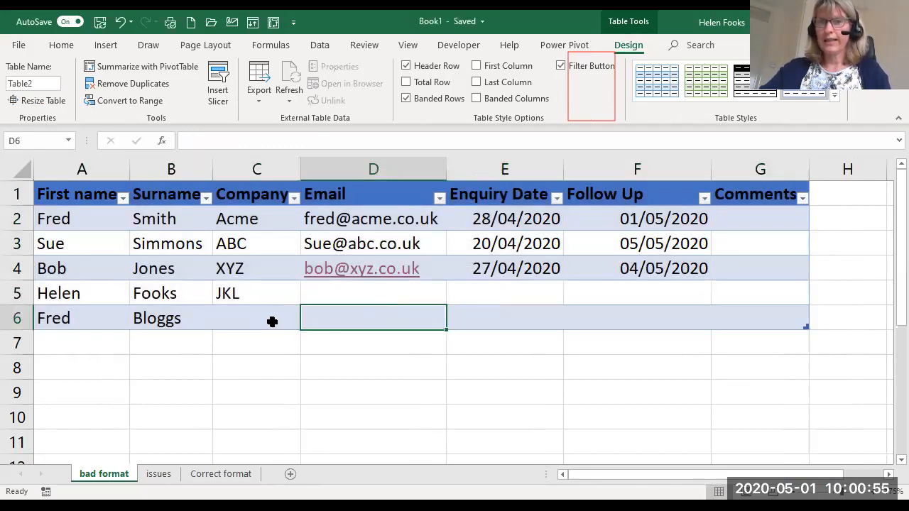
pyautogui.click(122, 199)
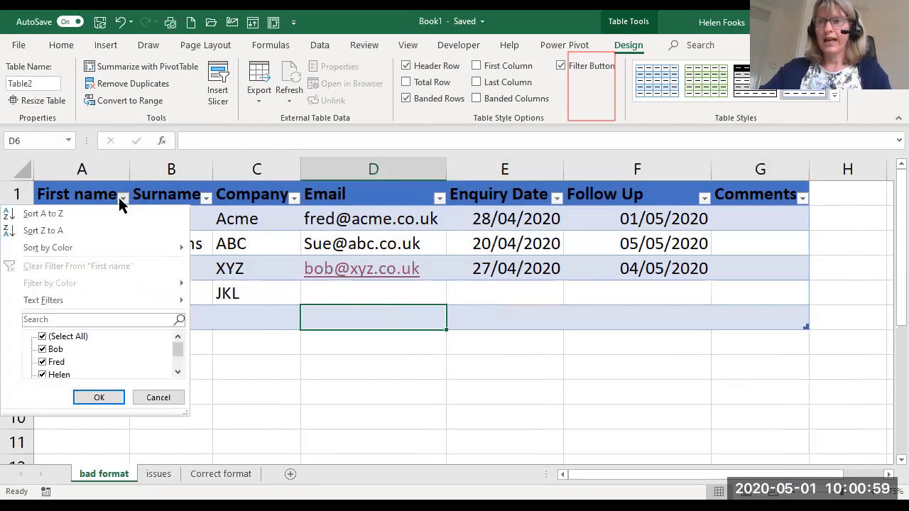
pyautogui.press('Escape')
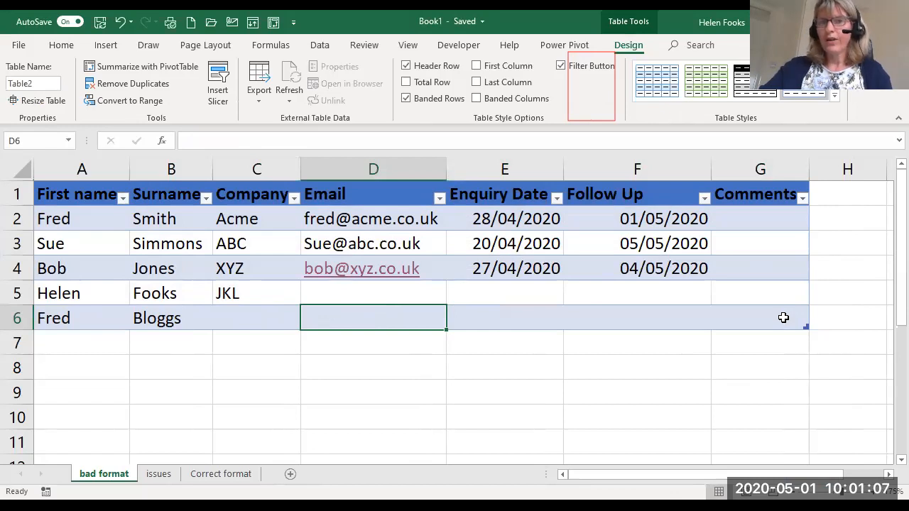
# - Add a record in row 7 directly below the table with the contact's first name, surname and the company BDF
pyautogui.click(70, 348)
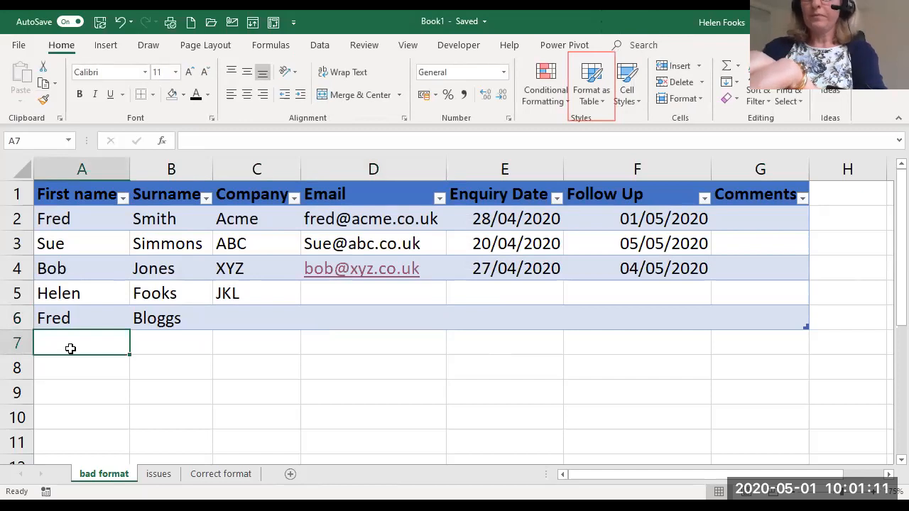
pyautogui.press('Tab')
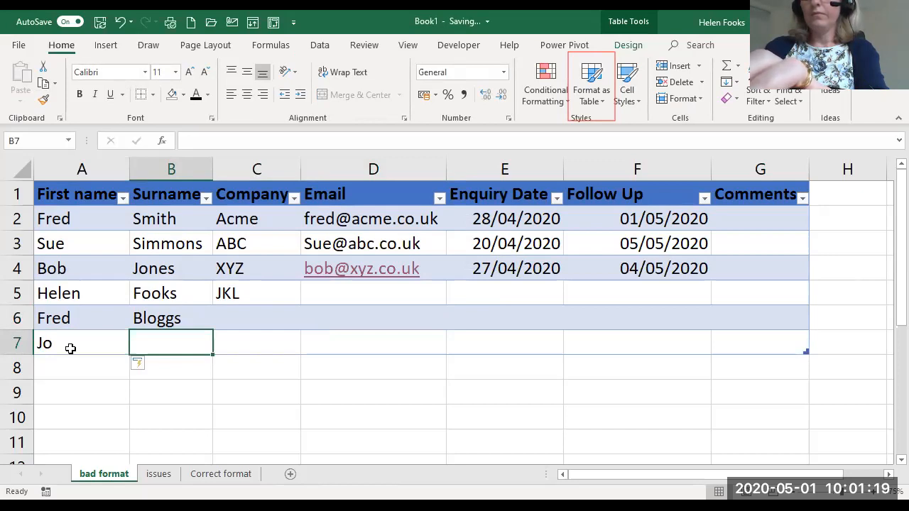
pyautogui.press('Tab')
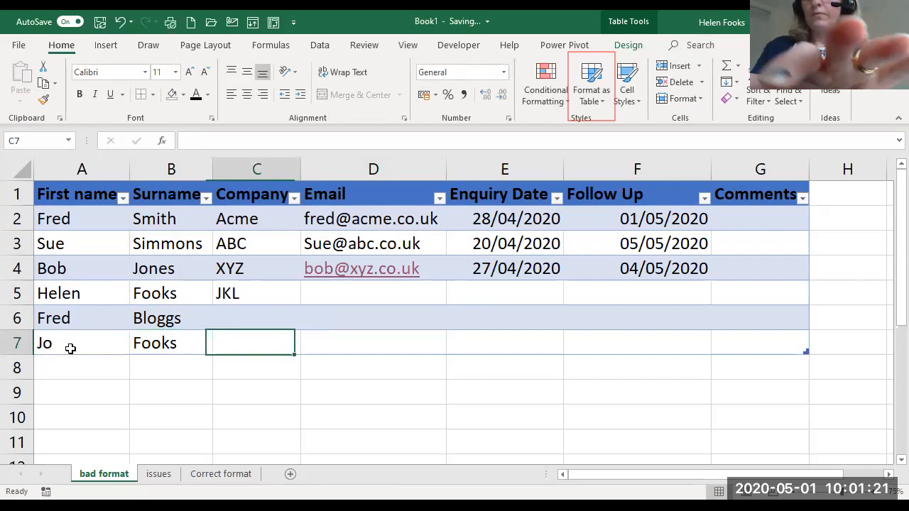
pyautogui.write('BDF')
pyautogui.press('Tab')
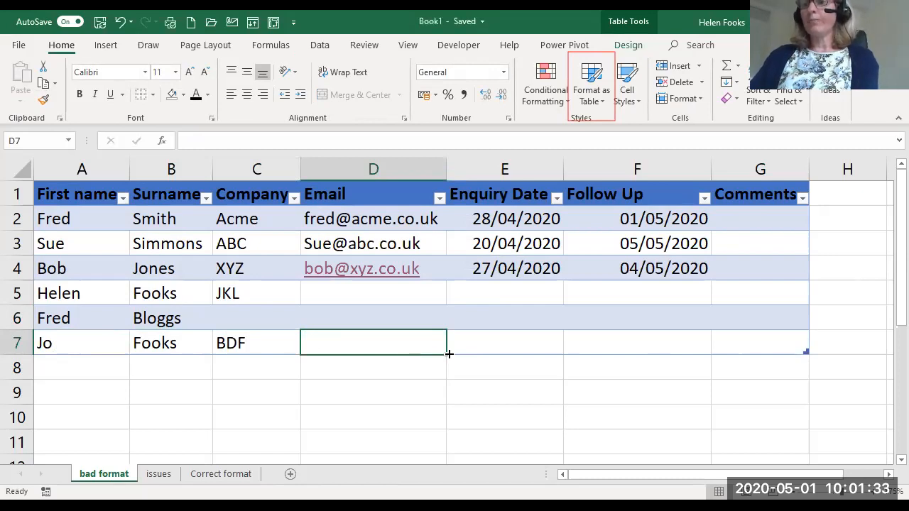
# - Add a new column headed Tel No in H1, directly beside the table's Comments column
pyautogui.click(834, 202)
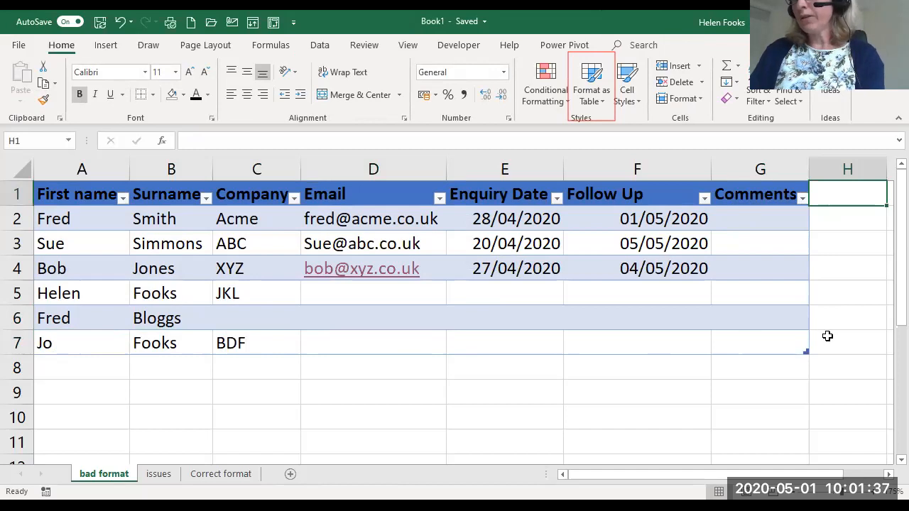
pyautogui.scroll(-1, 828, 336)
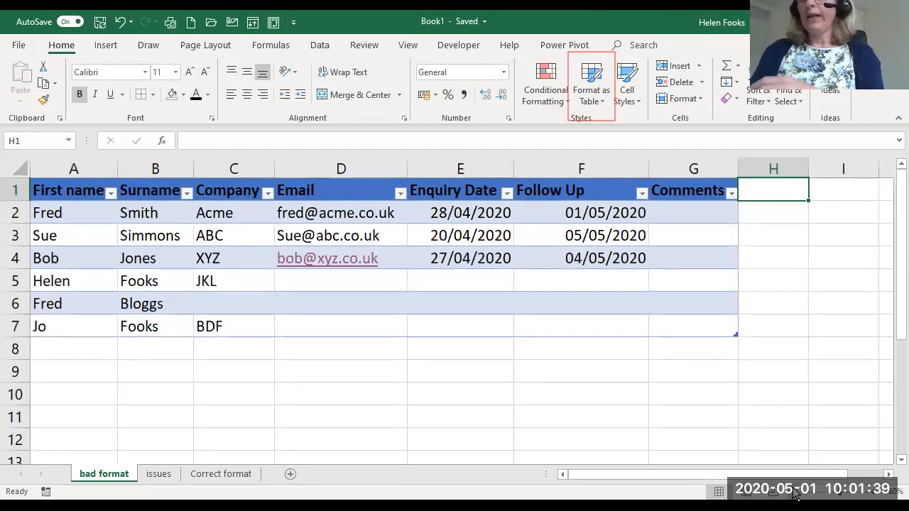
pyautogui.write('Tel No')
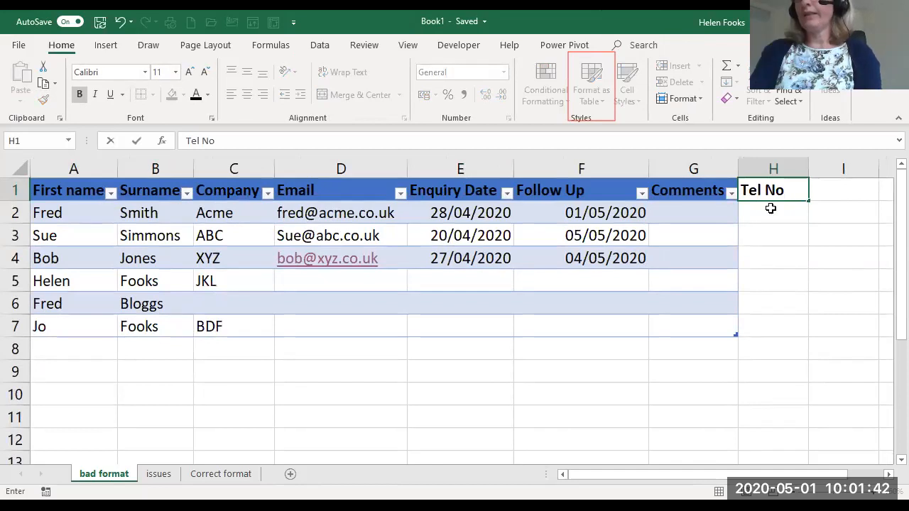
pyautogui.press('Return')
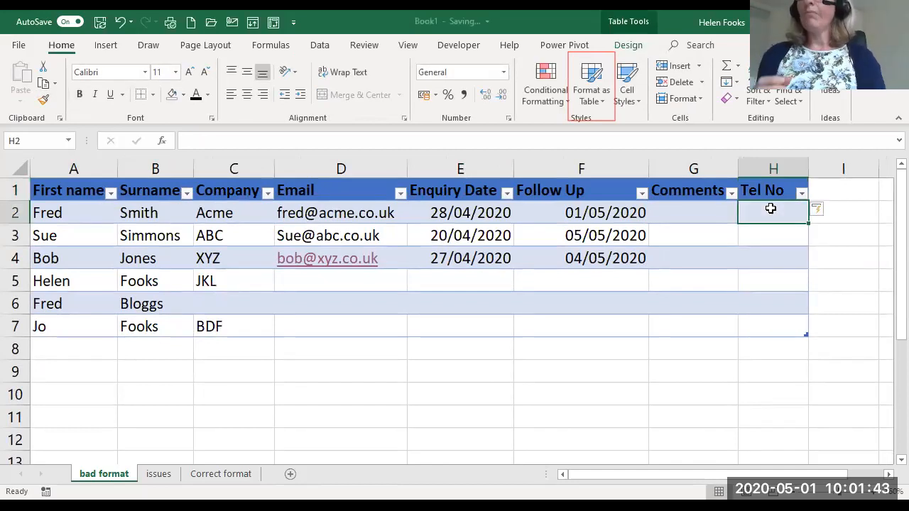
# - Examine the sort and filter options of the table's Tel No column, leaving them unchanged
pyautogui.click(803, 194)
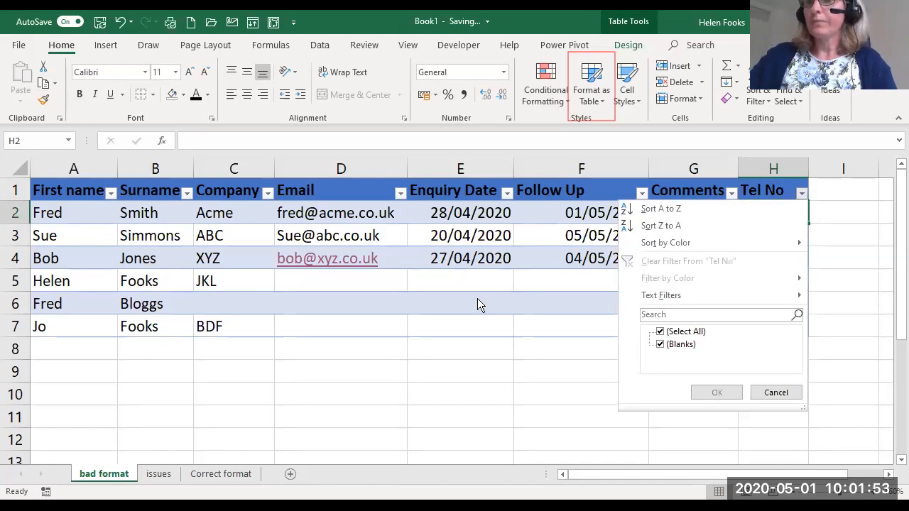
pyautogui.click(461, 281)
pyautogui.click(461, 280)
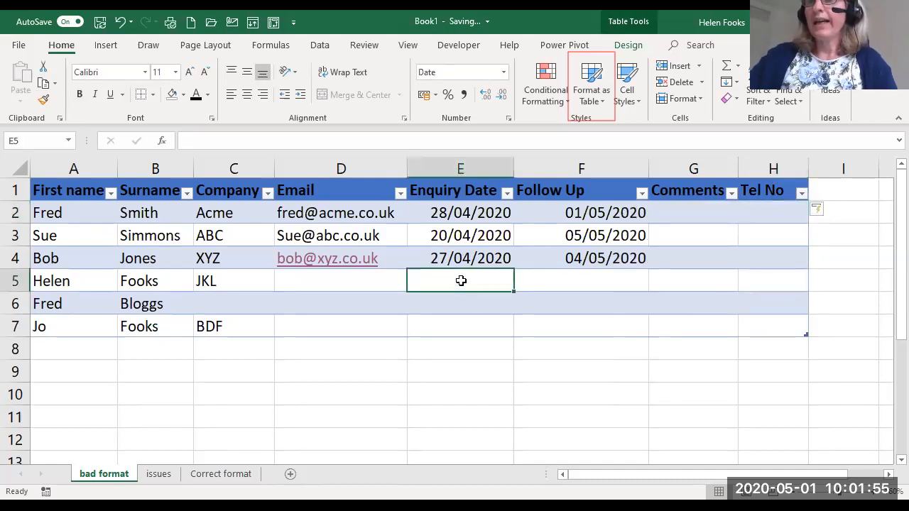
# - With a Company cell inside the table selected, check the column headings while viewing the lower rows, and return to the first row
pyautogui.click(245, 213)
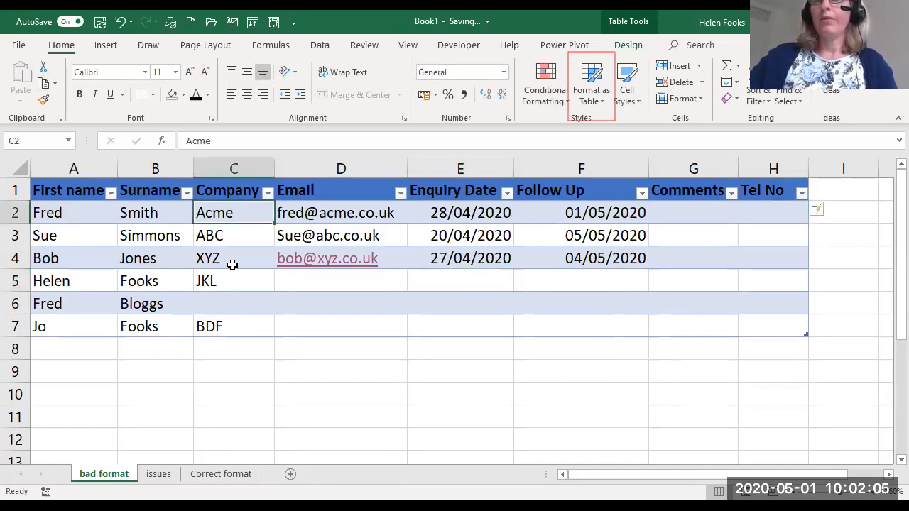
pyautogui.scroll(-1, 232, 264)
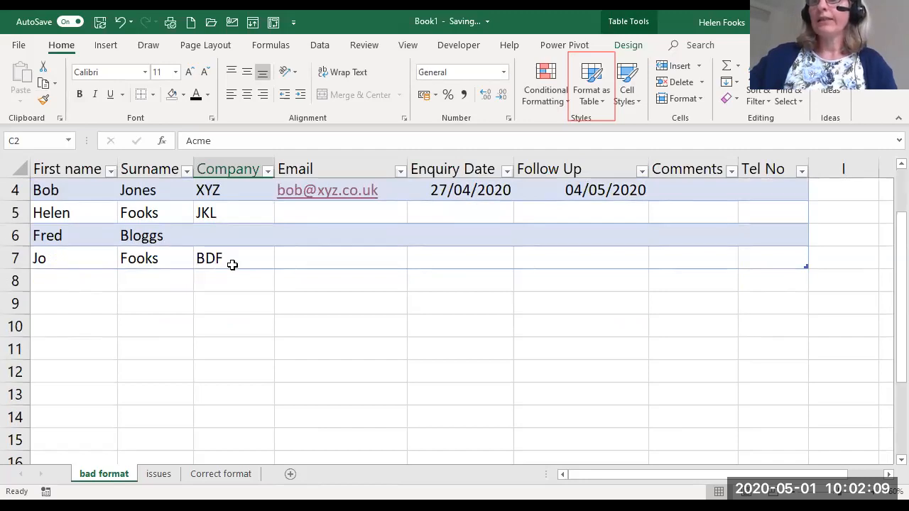
pyautogui.scroll(1, 232, 264)
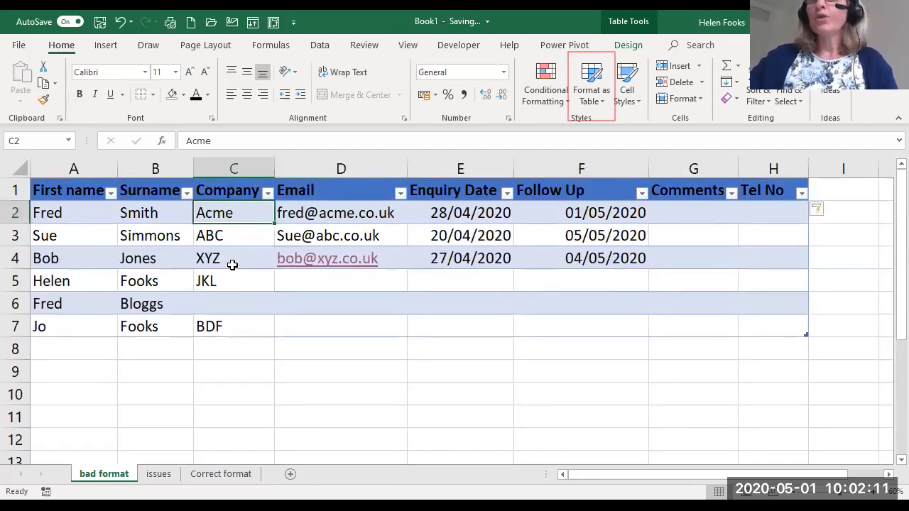